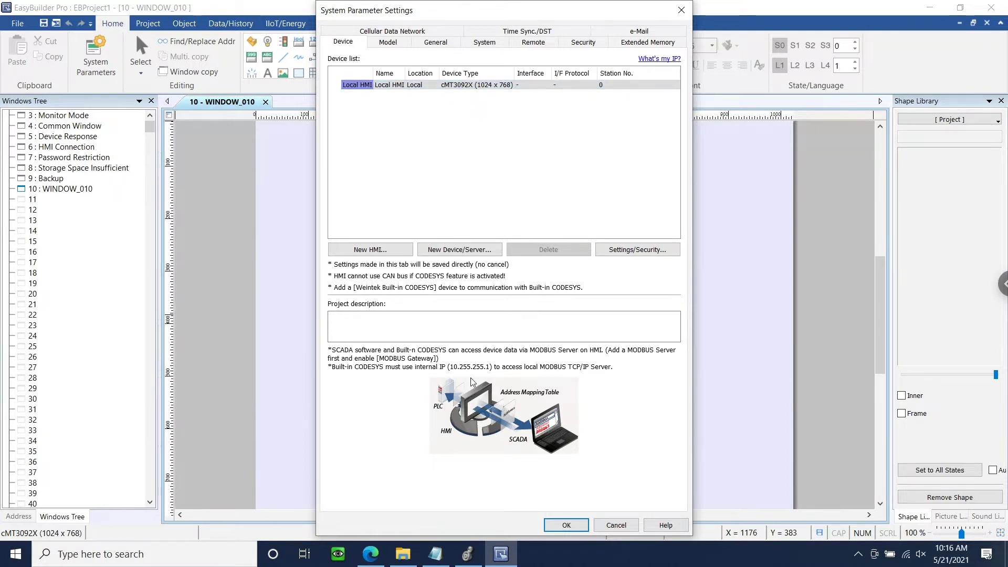
# Step: Close and reopen the System Parameter Settings
pyautogui.moveTo(467, 555)
pyautogui.press('Escape')
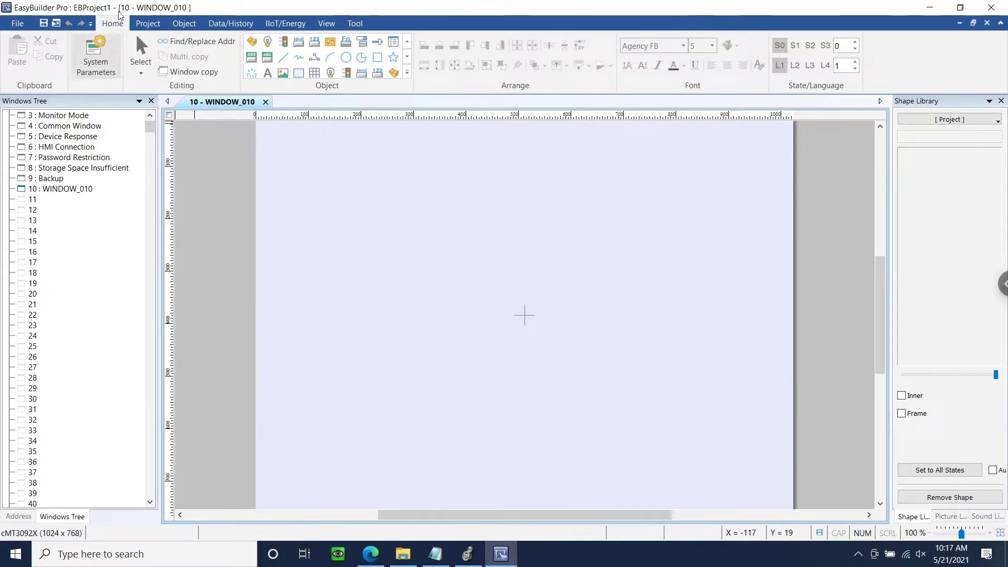
pyautogui.click(116, 51)
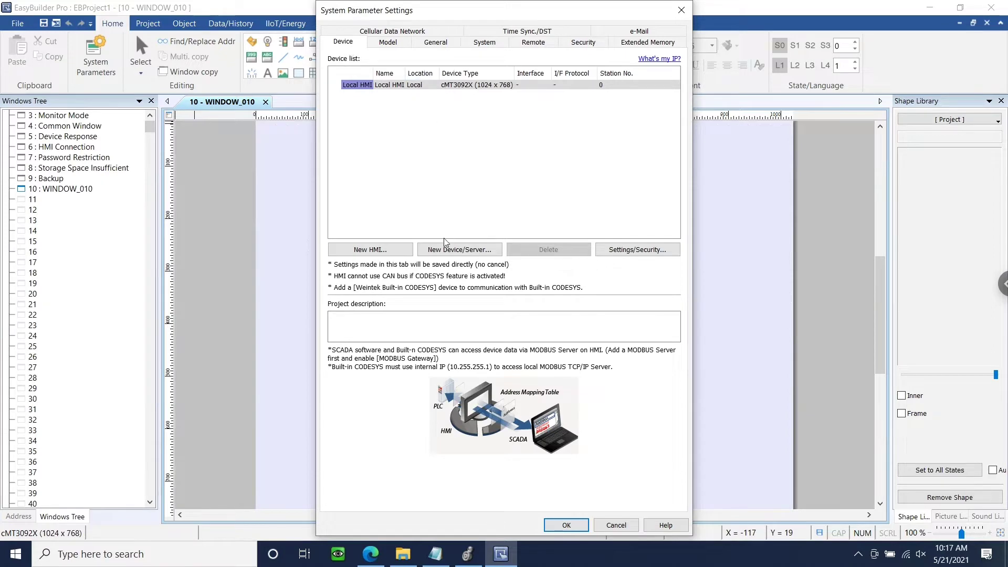
# Step: Add a new device of type Rockwell EtherNet/IP (CompactLogix) - Free Tag Names and bring up its IP settings
pyautogui.click(498, 249)
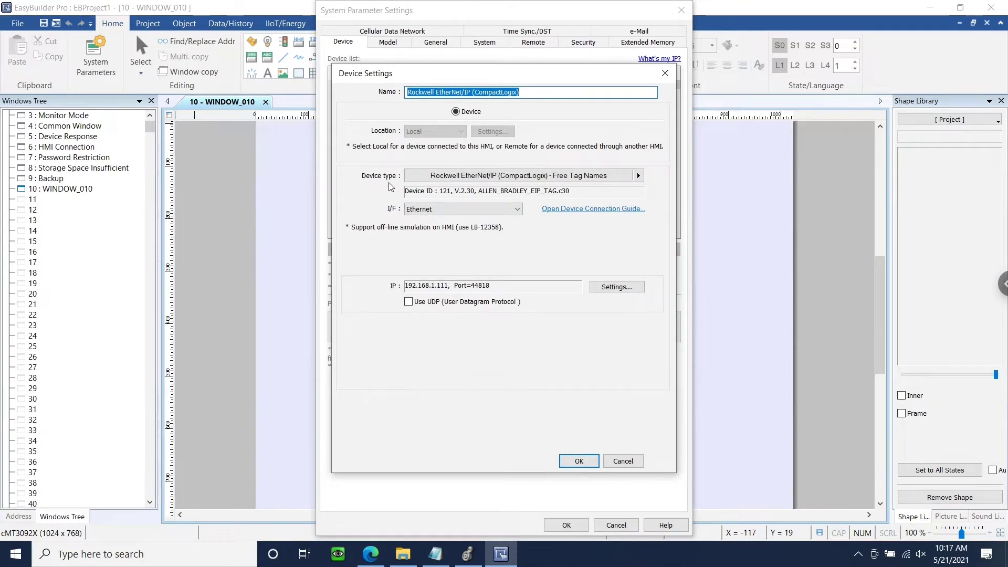
pyautogui.click(488, 179)
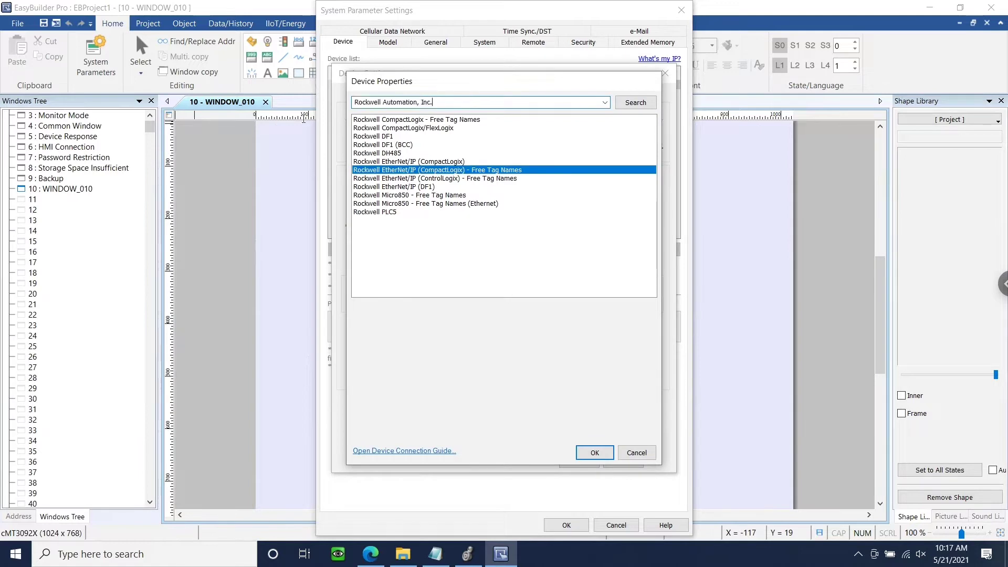
pyautogui.hotkey('ctrl', 'a')
pyautogui.write('Rockwell')
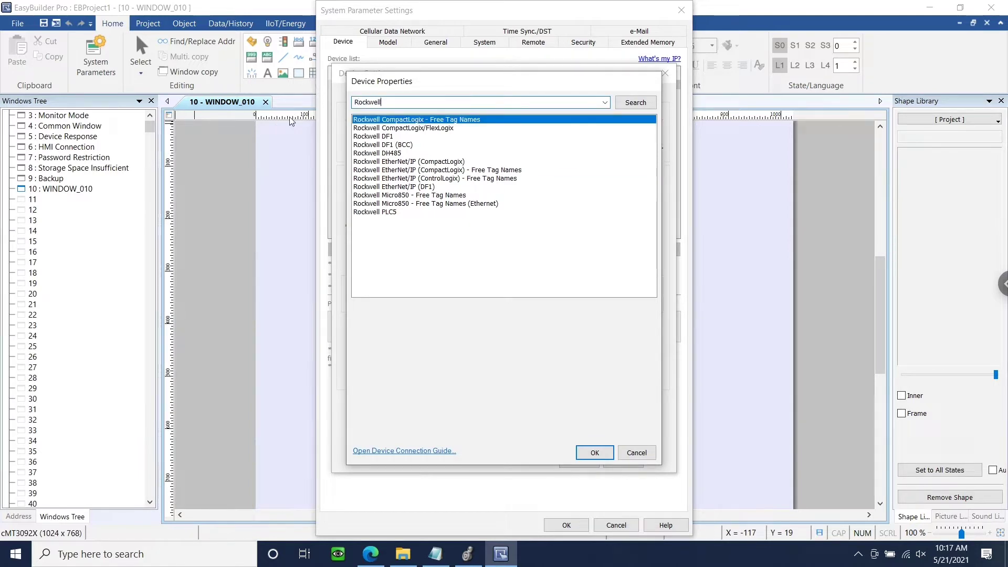
pyautogui.click(471, 170)
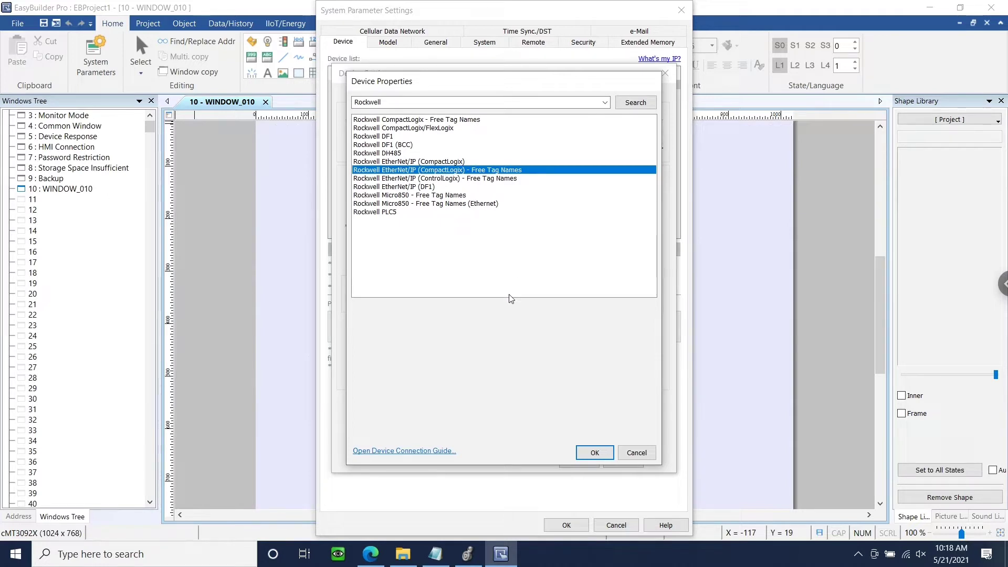
pyautogui.click(591, 453)
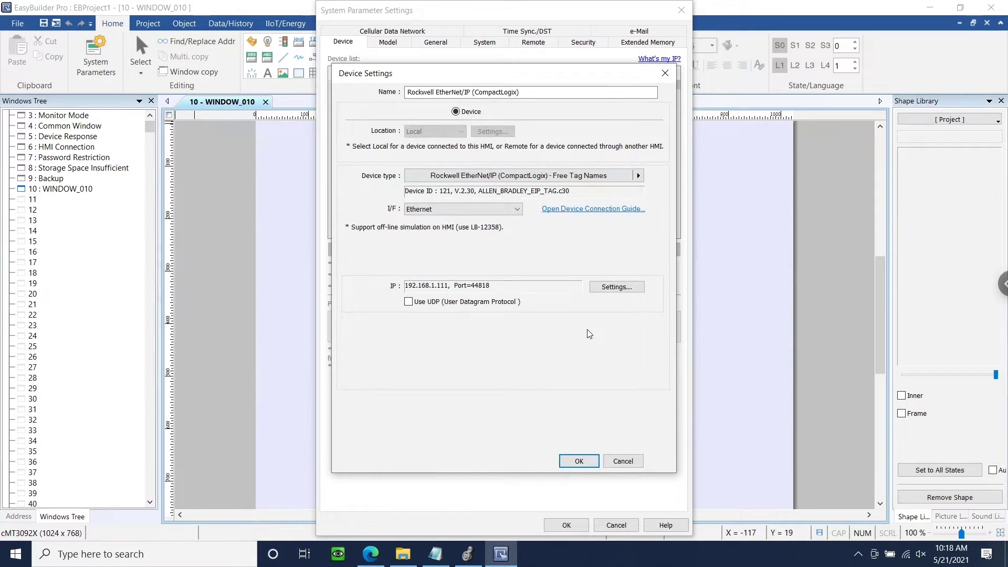
pyautogui.click(635, 294)
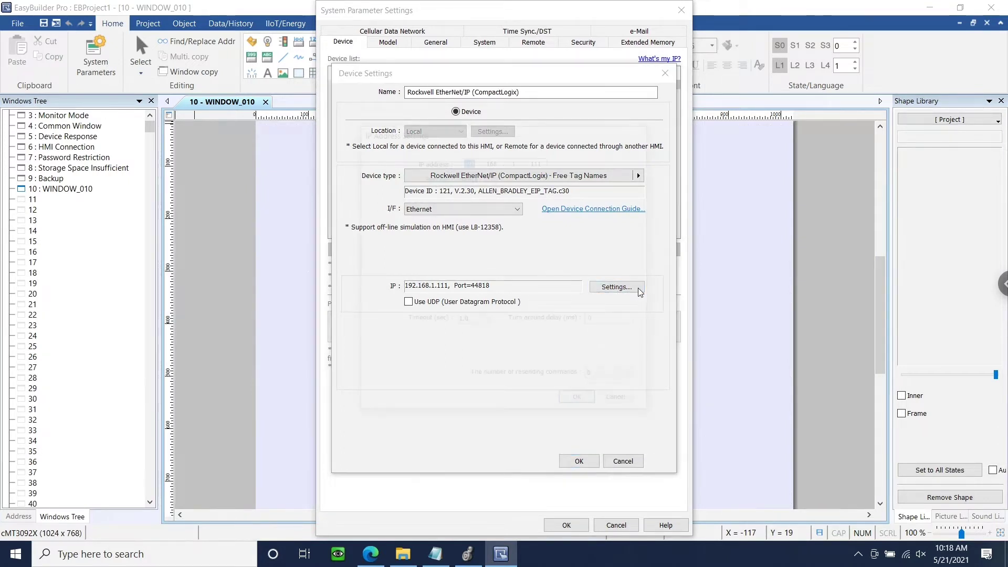
# Step: Change the device IP's last octet to 180 (192.168.1.180) and add the device to the list
pyautogui.doubleClick(539, 160)
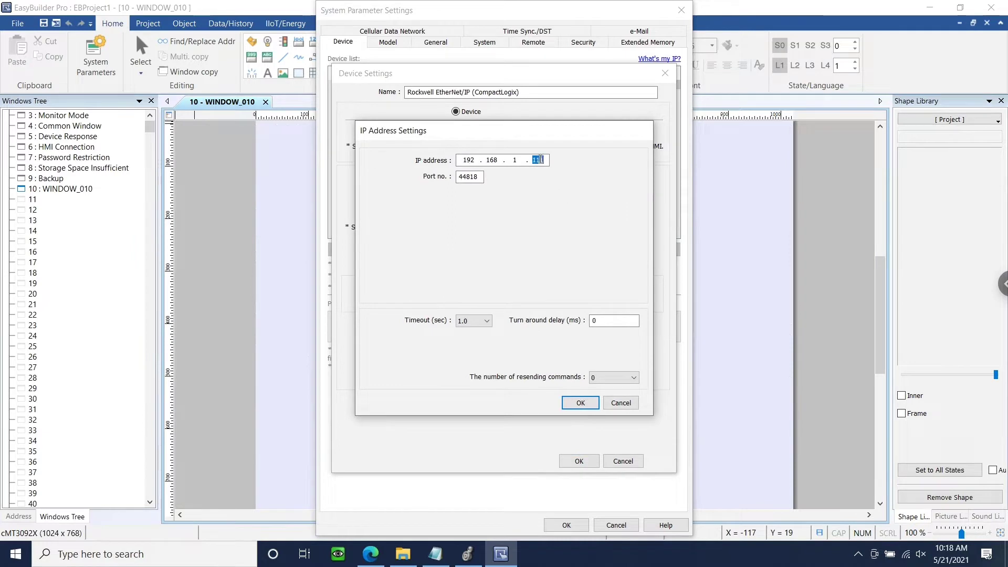
pyautogui.write('180')
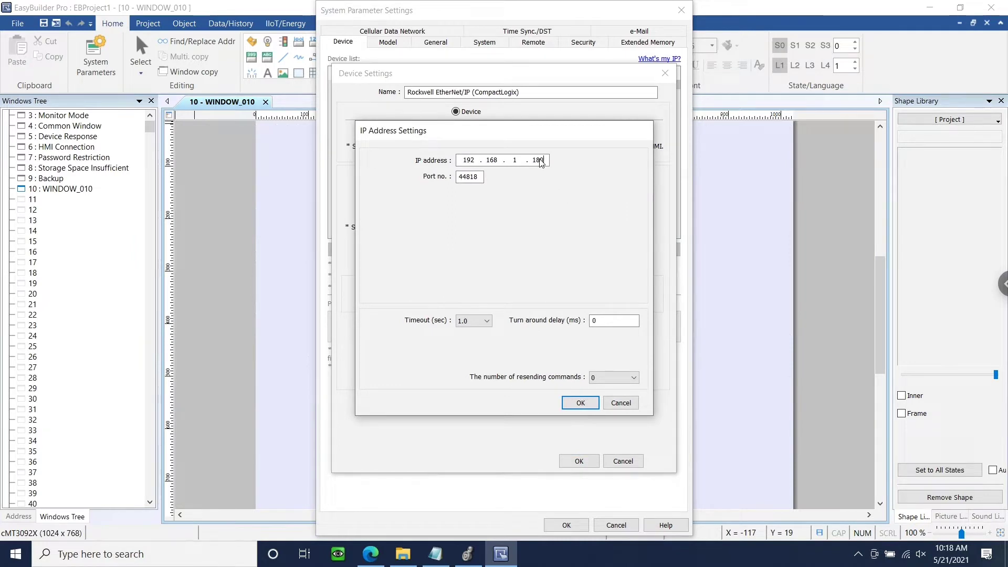
pyautogui.click(580, 404)
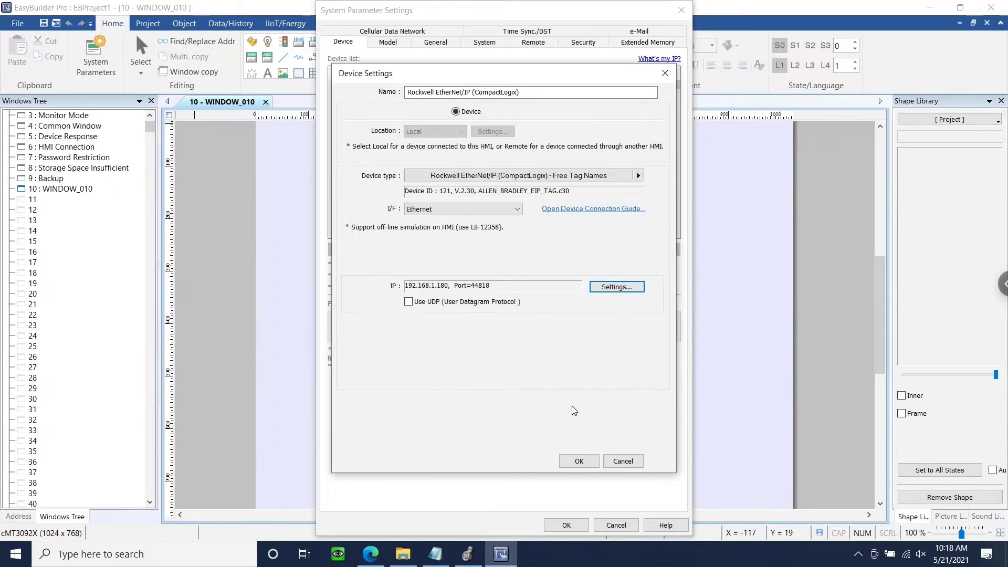
pyautogui.click(577, 462)
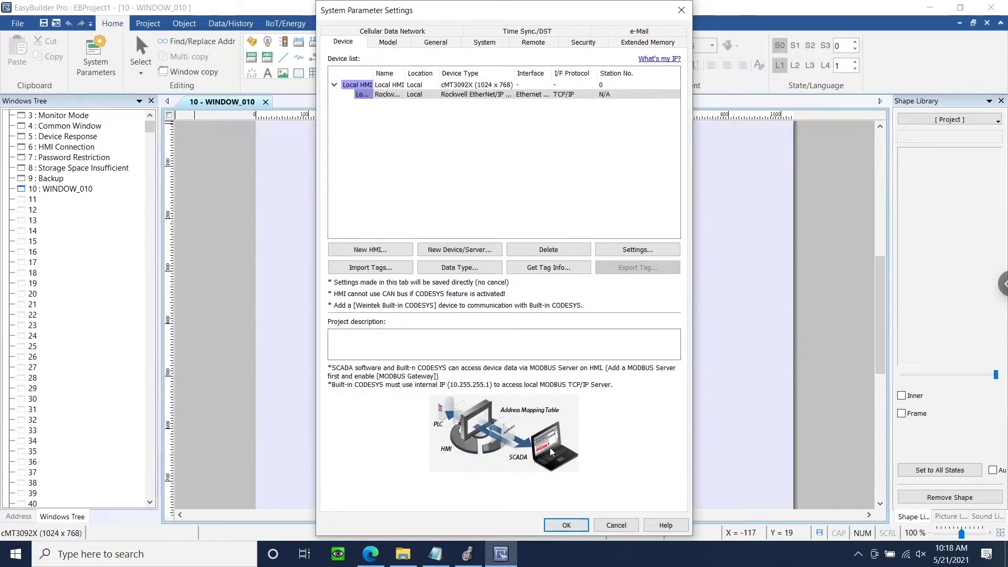
pyautogui.click(471, 555)
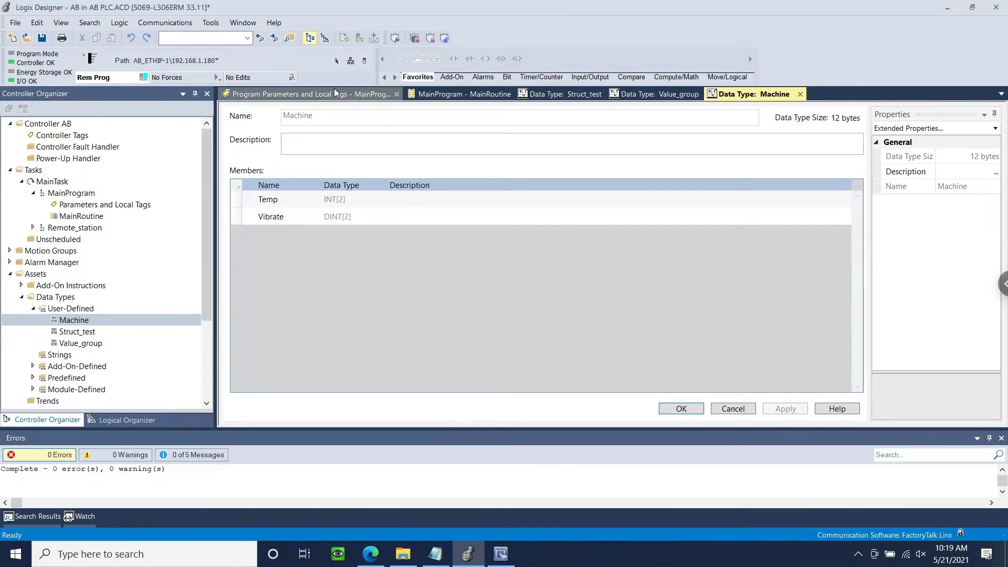
# Step: Show the Program Parameters and Local Tags for MainProgram and scroll through the tag list
pyautogui.click(320, 94)
pyautogui.scroll(-10, 341, 221)
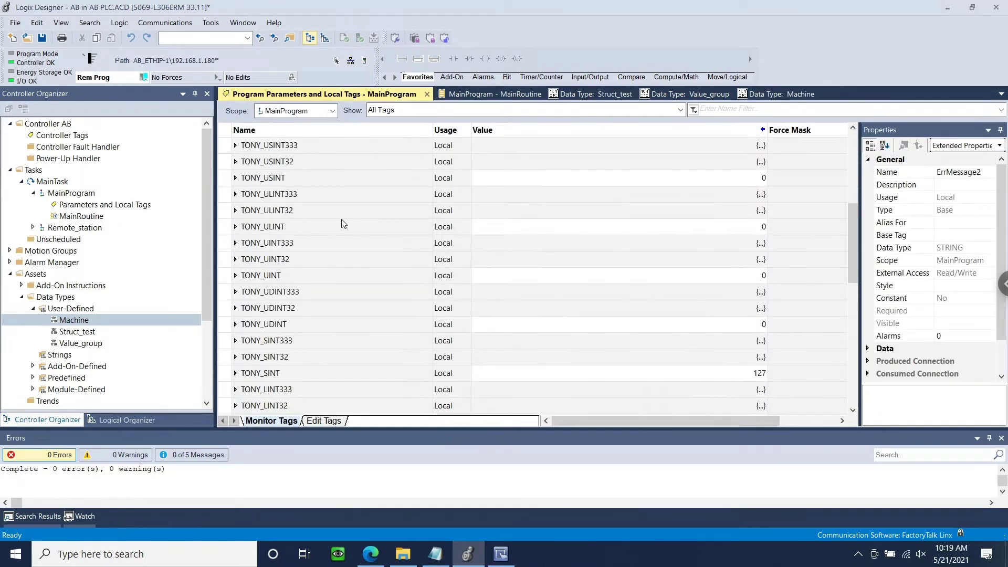
pyautogui.scroll(-2, 343, 223)
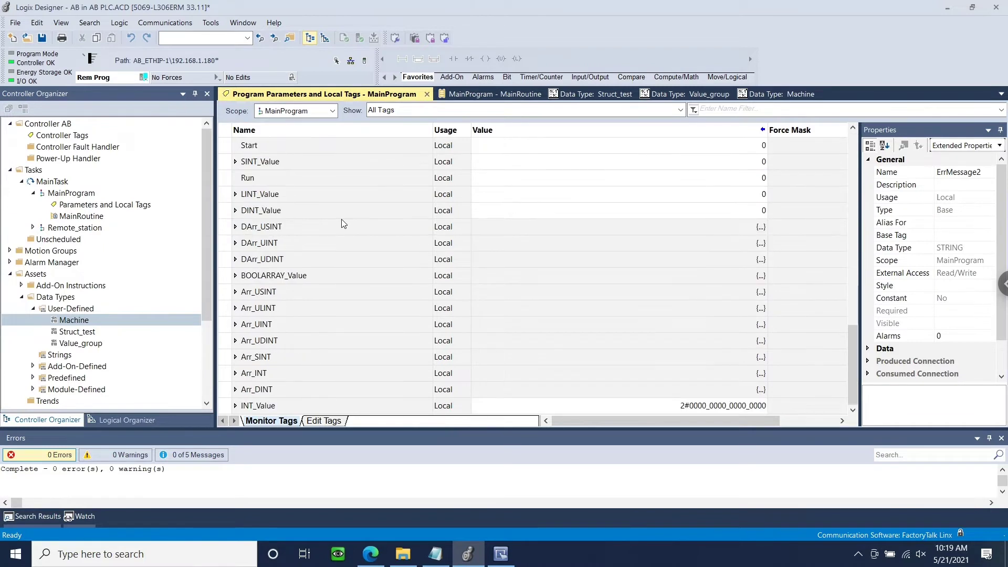
pyautogui.scroll(12, 341, 219)
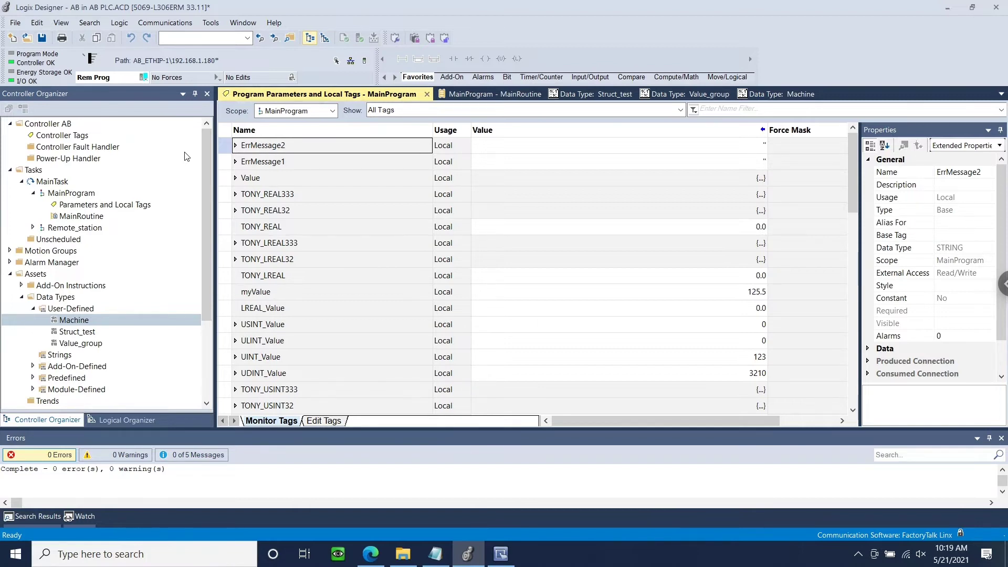
# Step: Save the Logix project to the Desktop as Tags.L5X, replacing the old file and uploading tag values
pyautogui.click(14, 24)
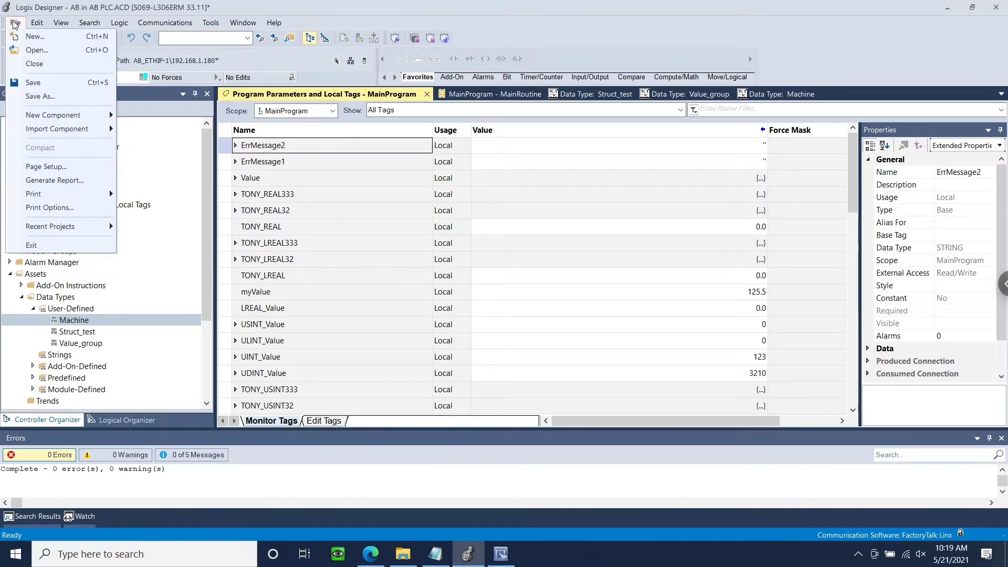
pyautogui.click(42, 98)
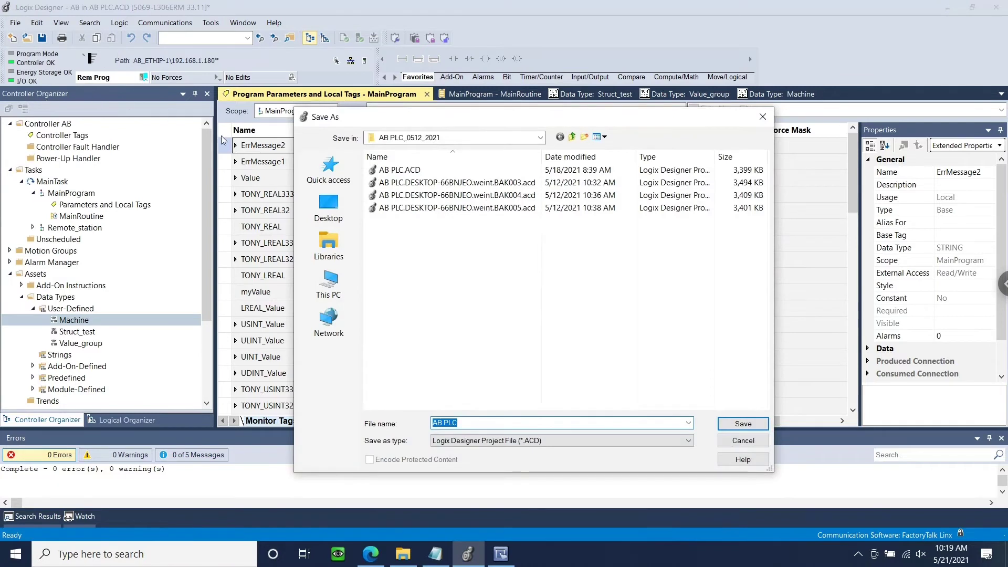
pyautogui.click(329, 207)
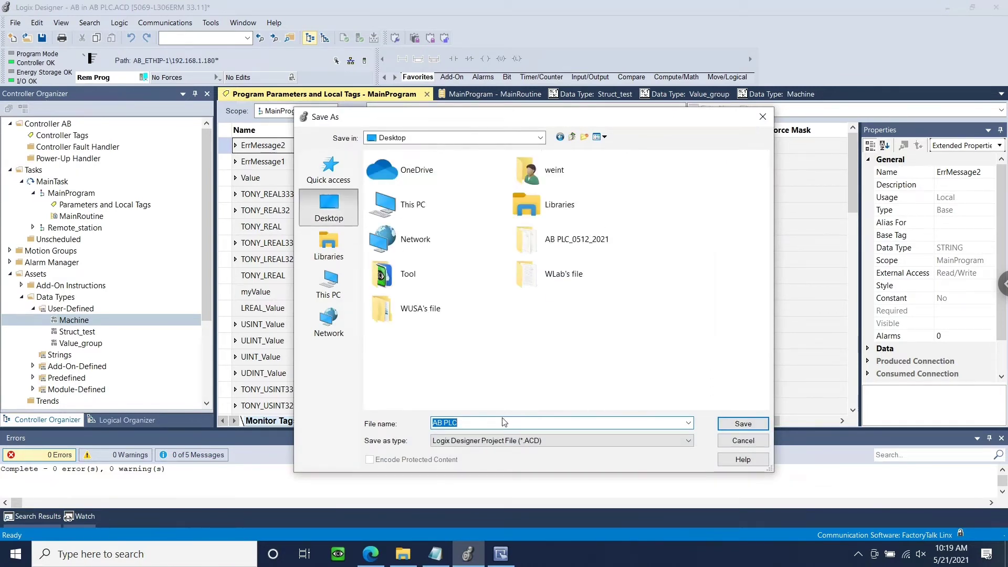
pyautogui.write('Tags')
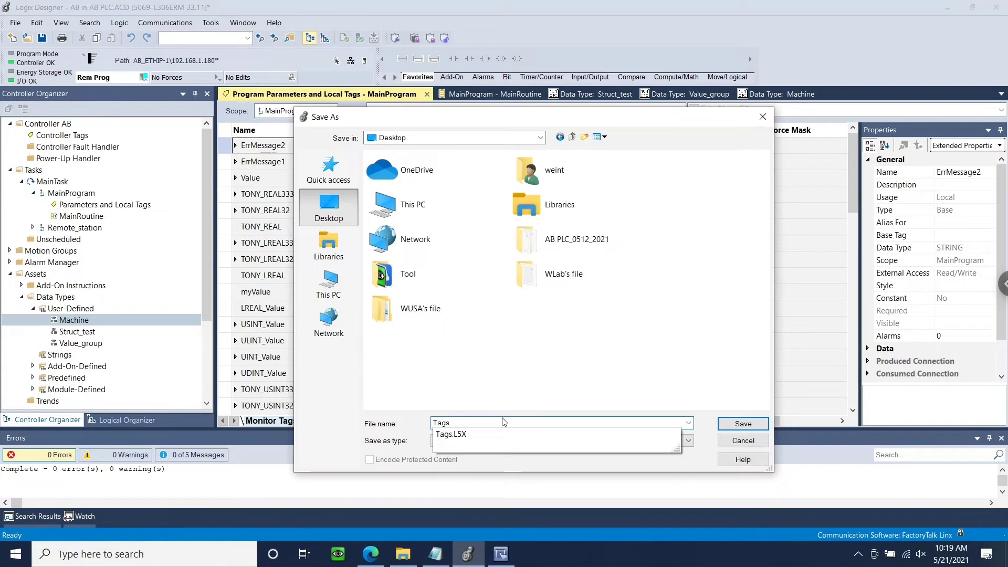
pyautogui.write('s')
pyautogui.click(500, 439)
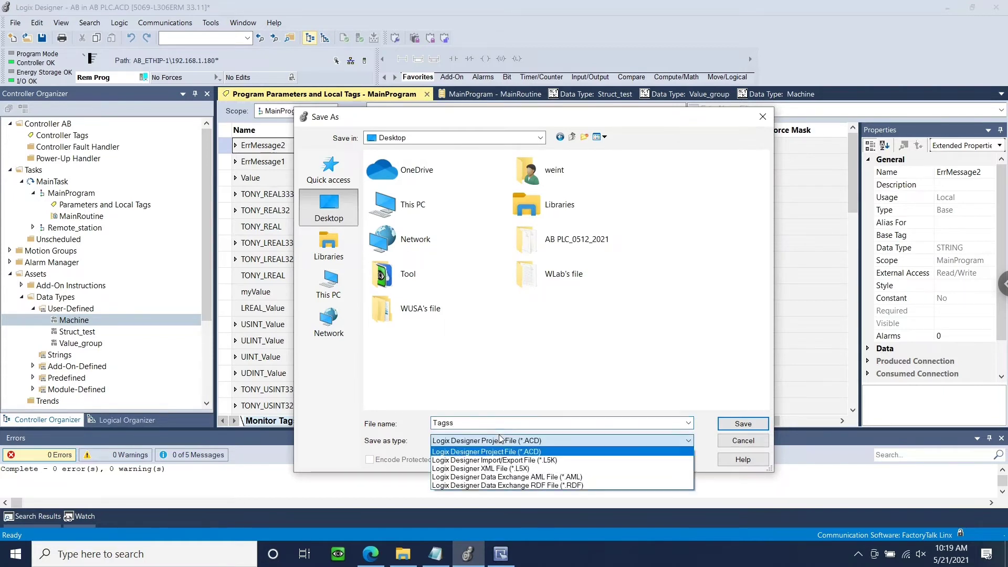
pyautogui.click(492, 469)
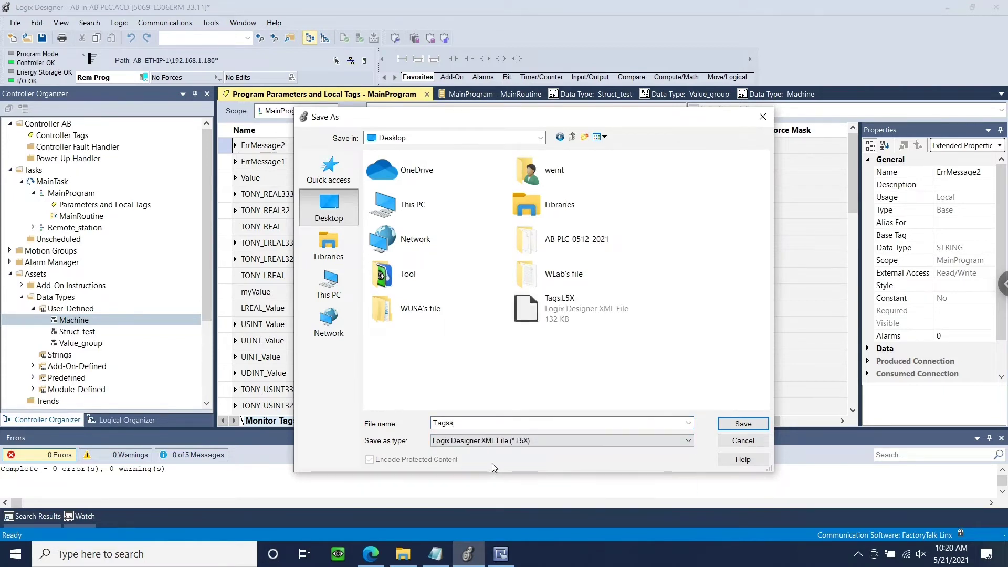
pyautogui.click(751, 428)
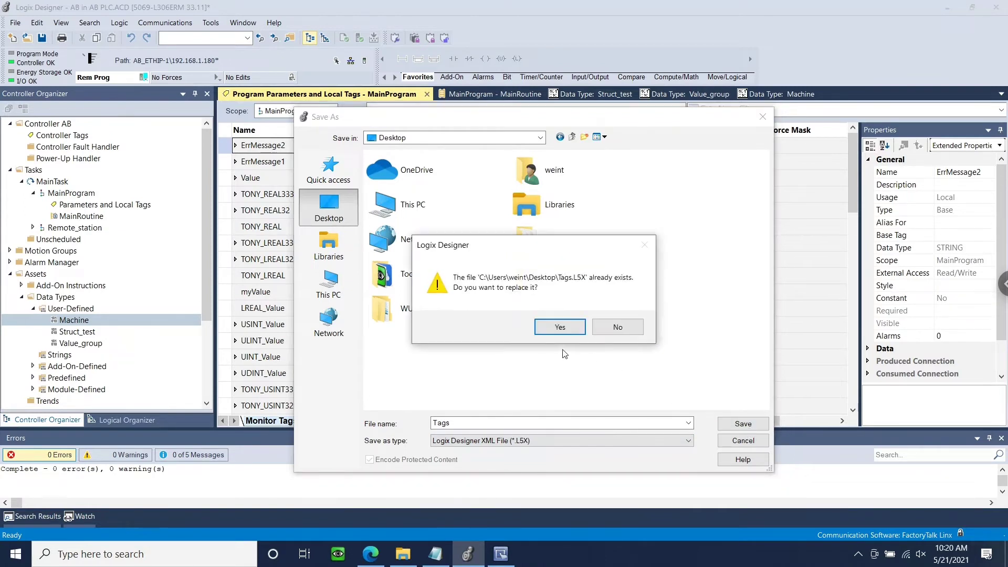
pyautogui.click(560, 330)
pyautogui.click(516, 336)
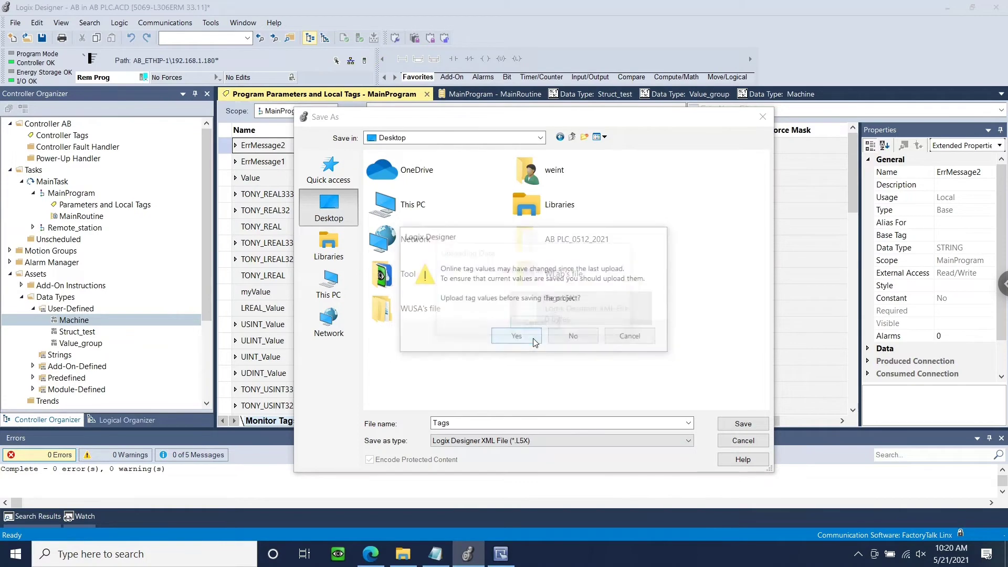
pyautogui.click(500, 554)
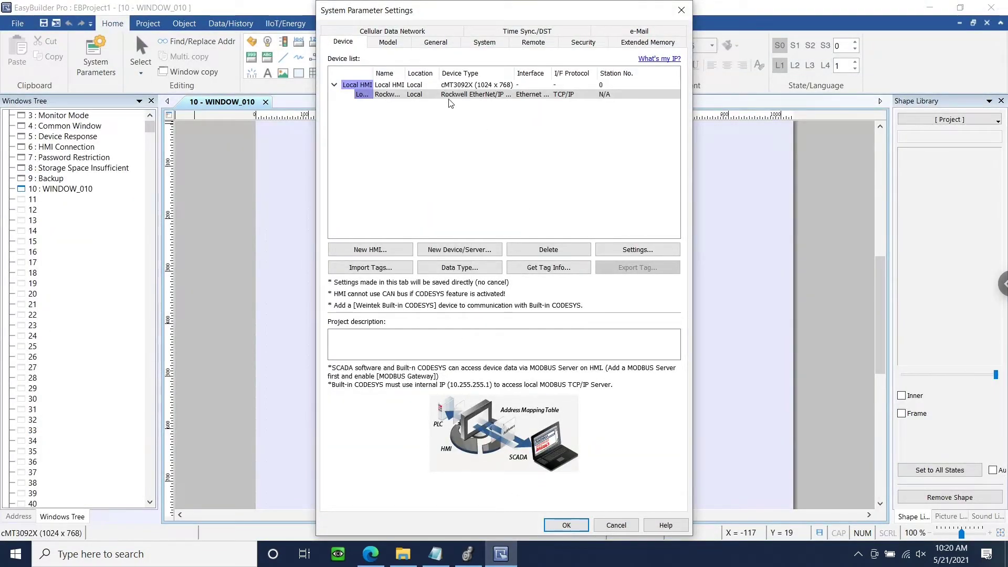
# Step: Import tags for the Rockwell device from Desktop Tags.L5X using the hierarchical L5X importer
pyautogui.click(422, 94)
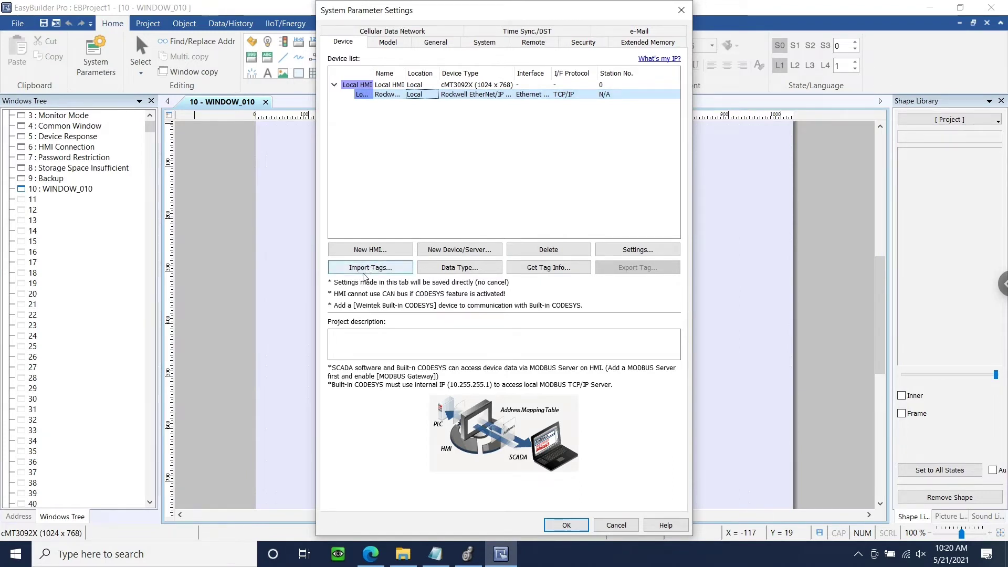
pyautogui.click(395, 268)
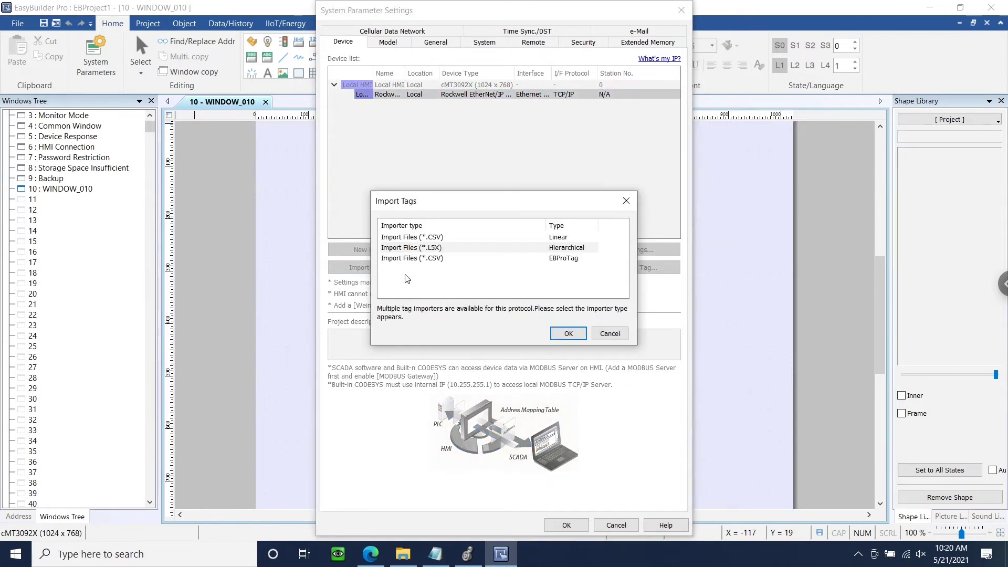
pyautogui.click(420, 250)
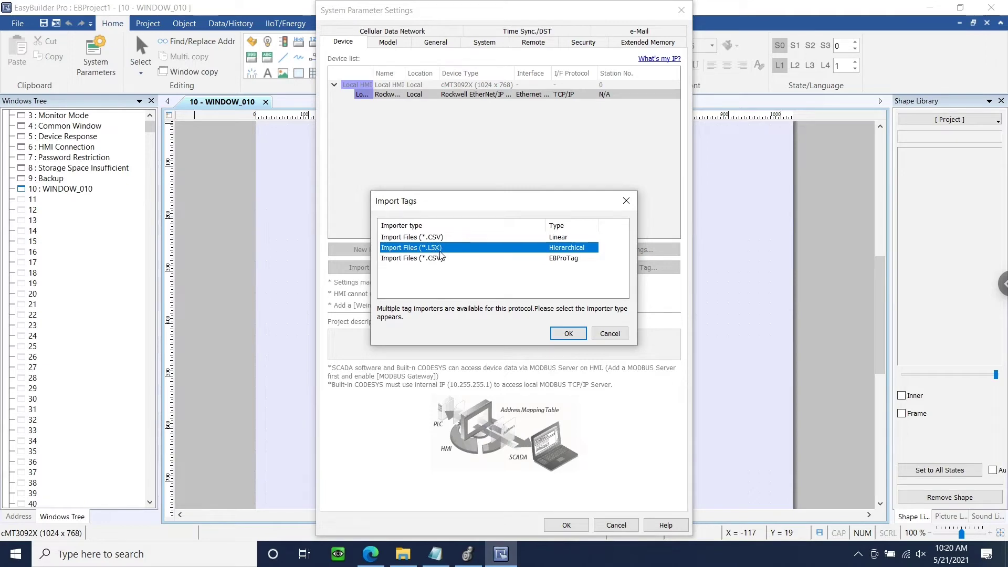
pyautogui.click(564, 333)
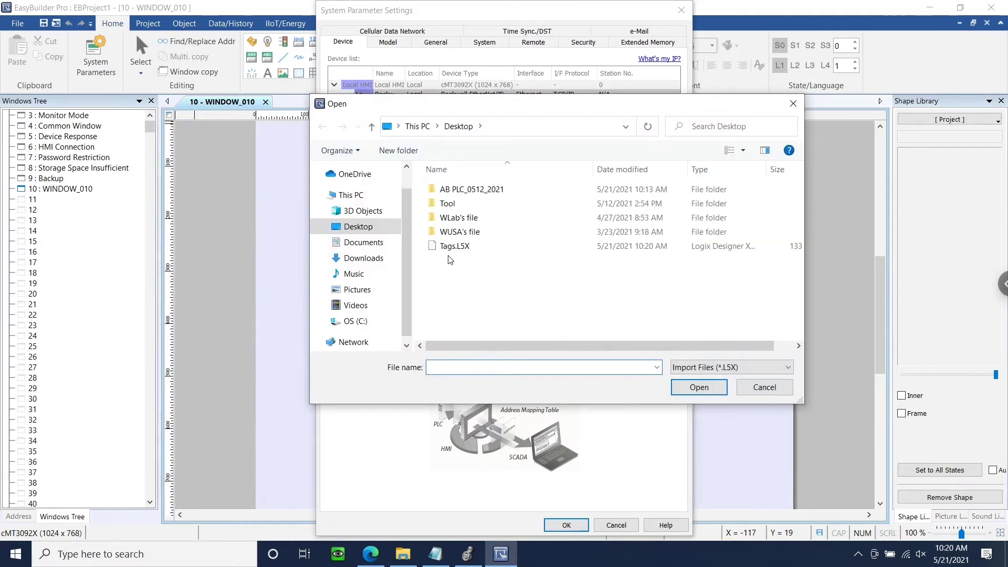
pyautogui.click(447, 250)
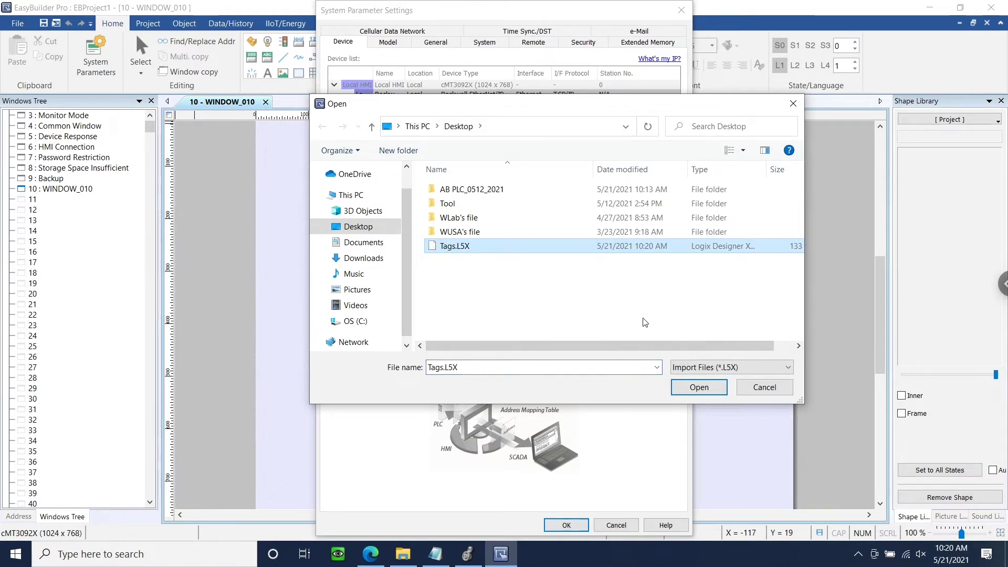
pyautogui.click(685, 387)
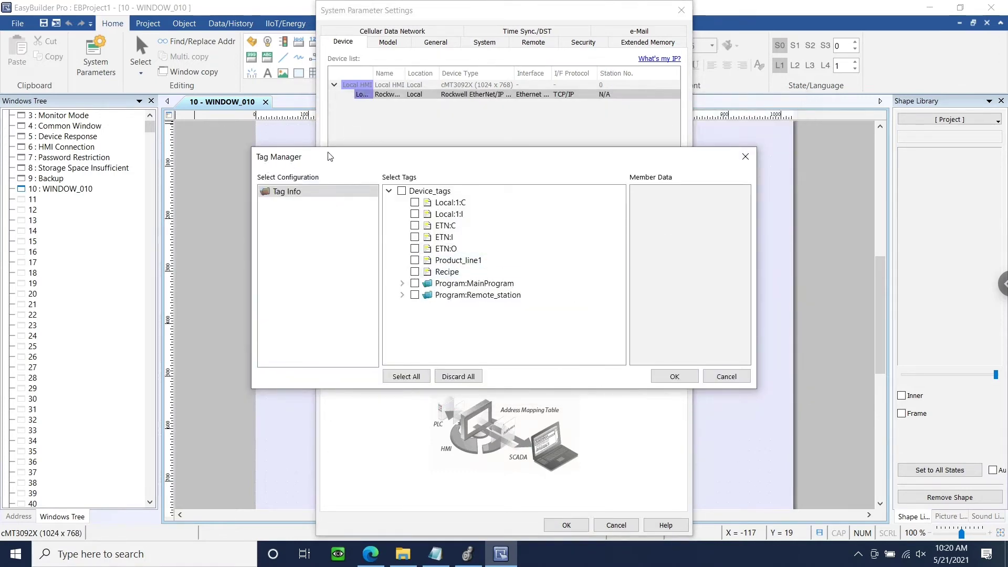
# Step: Select all tags in Tag Manager, import them, dismiss the success message, and close settings with OK
pyautogui.click(402, 191)
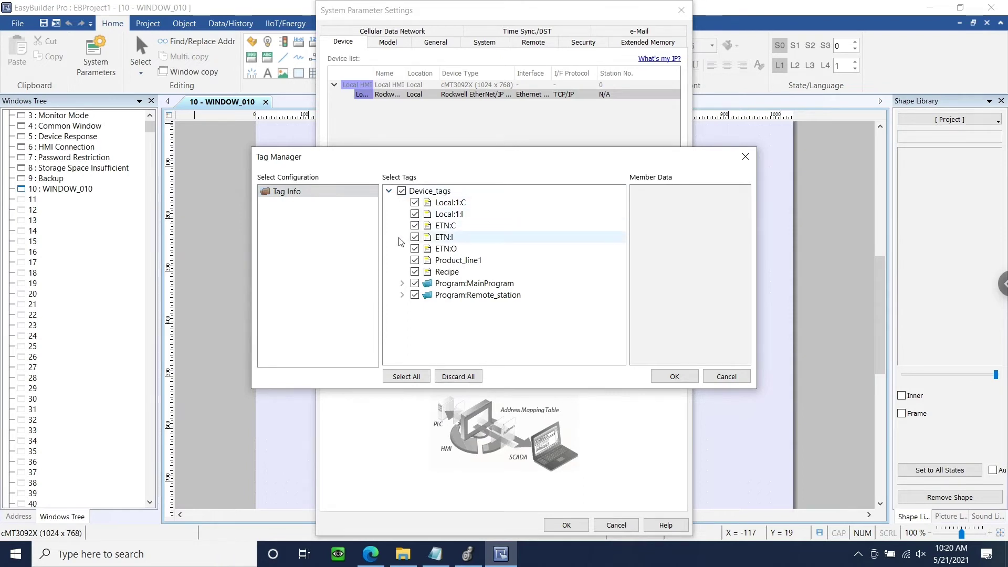
pyautogui.click(402, 190)
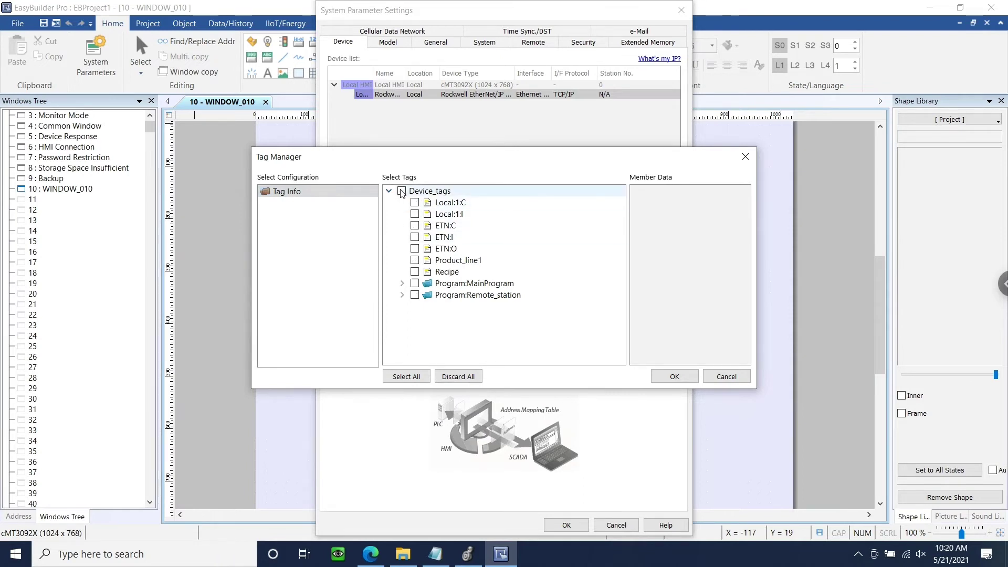
pyautogui.click(403, 283)
pyautogui.click(402, 284)
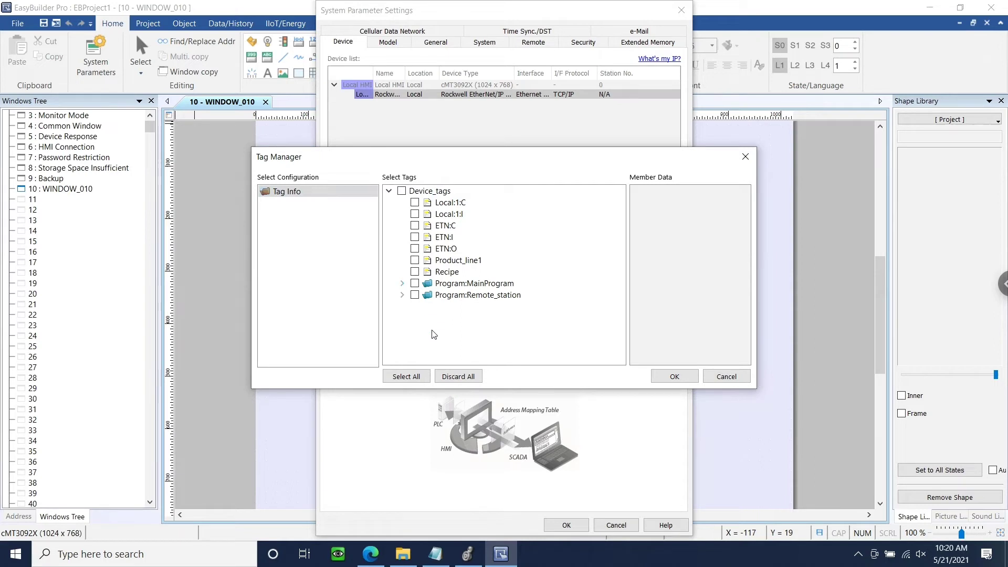
pyautogui.click(407, 377)
pyautogui.click(676, 377)
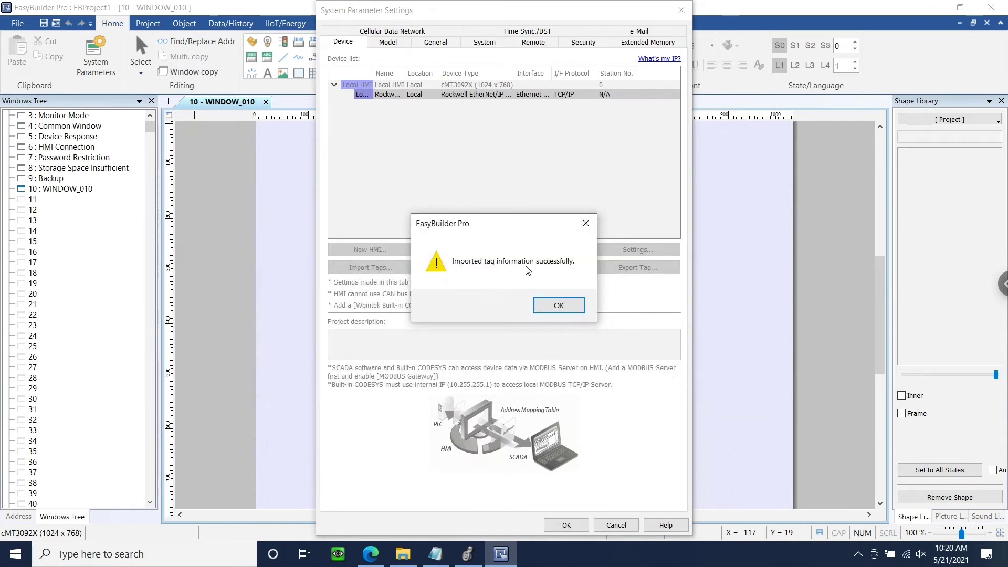
pyautogui.click(546, 308)
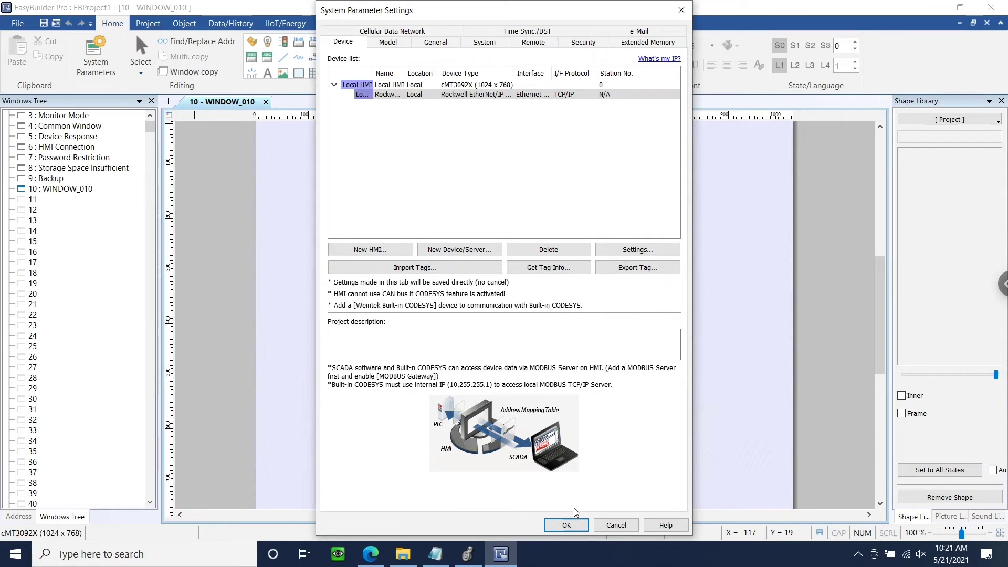
pyautogui.click(566, 525)
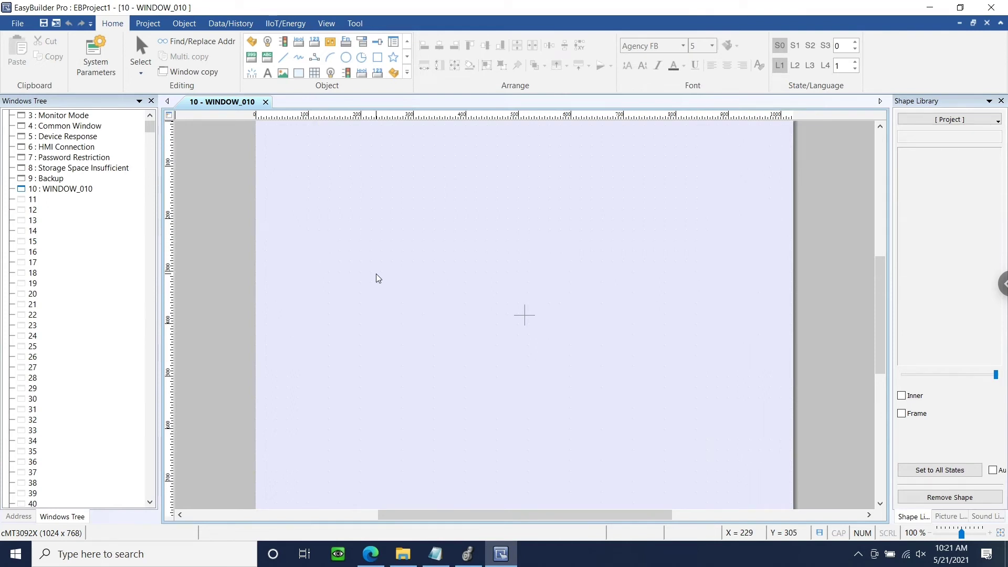
# Step: Create a toggle switch on the Rockwell EtherNet/IP (CompactLogix) device bound to tag Program:MainProgram.Run
pyautogui.click(192, 28)
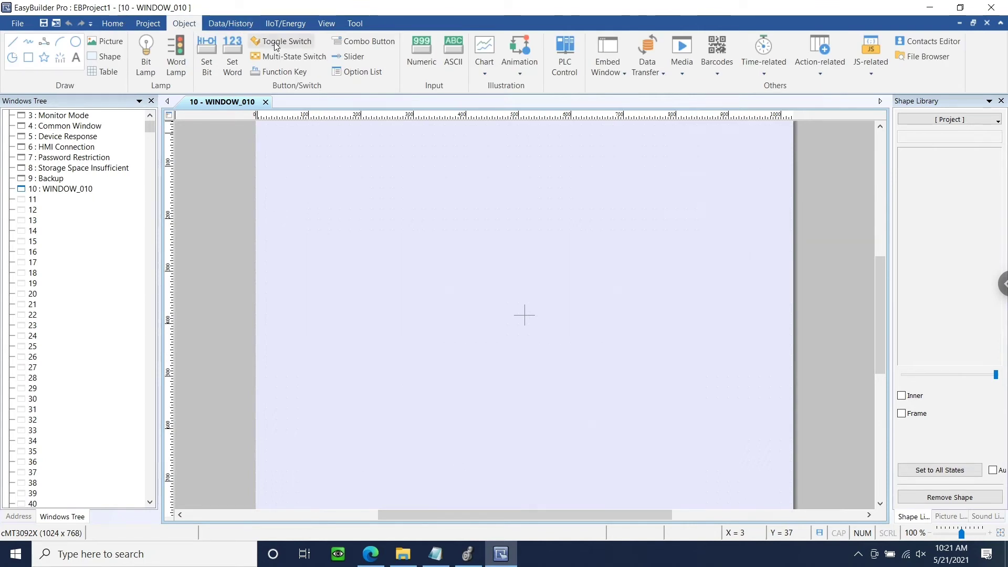
pyautogui.click(298, 49)
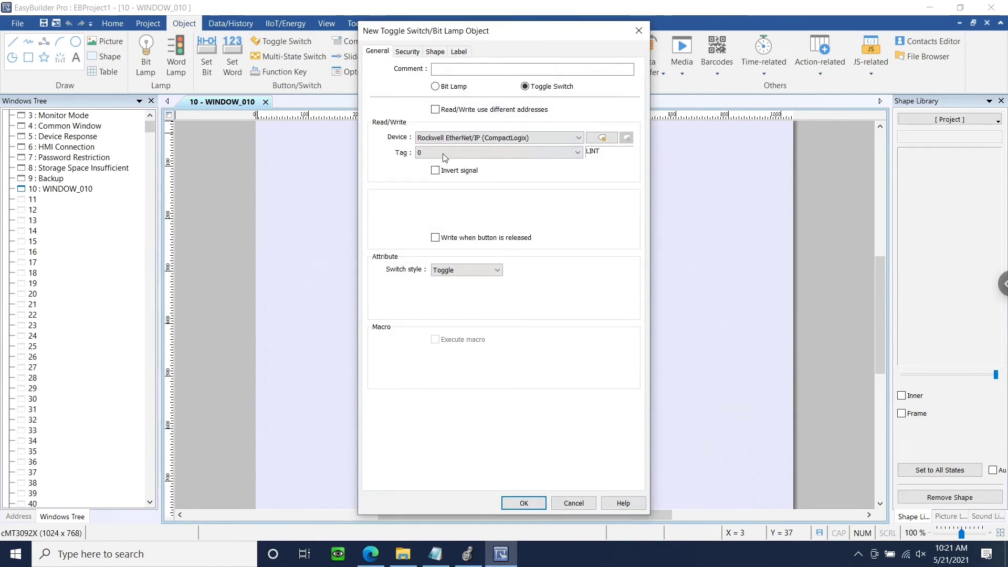
pyautogui.click(492, 139)
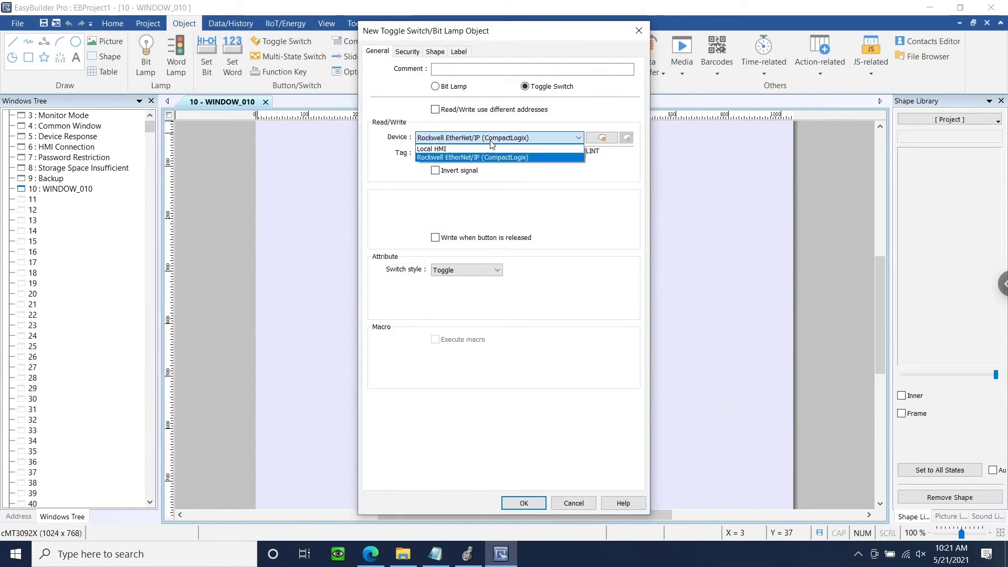
pyautogui.click(491, 158)
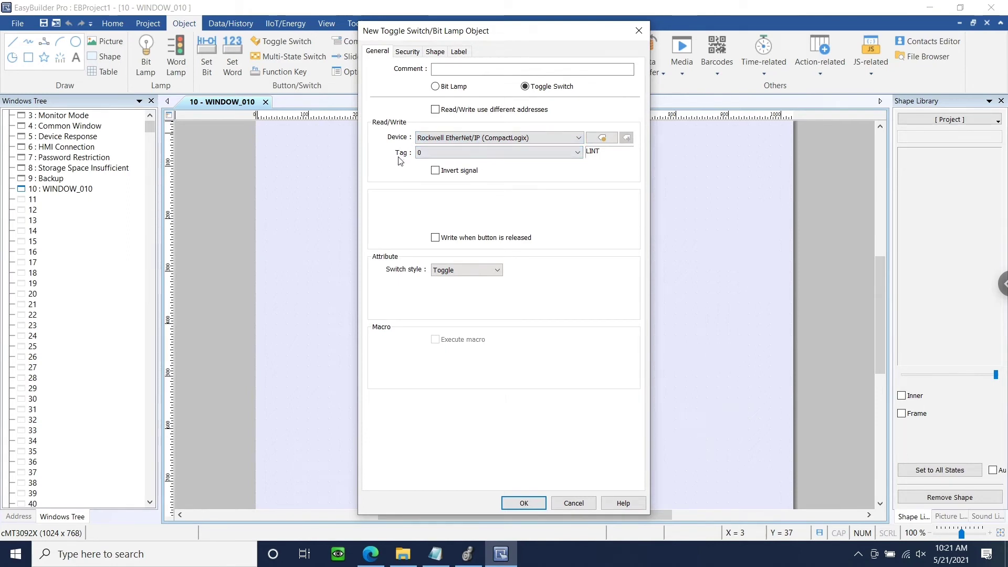
pyautogui.click(470, 152)
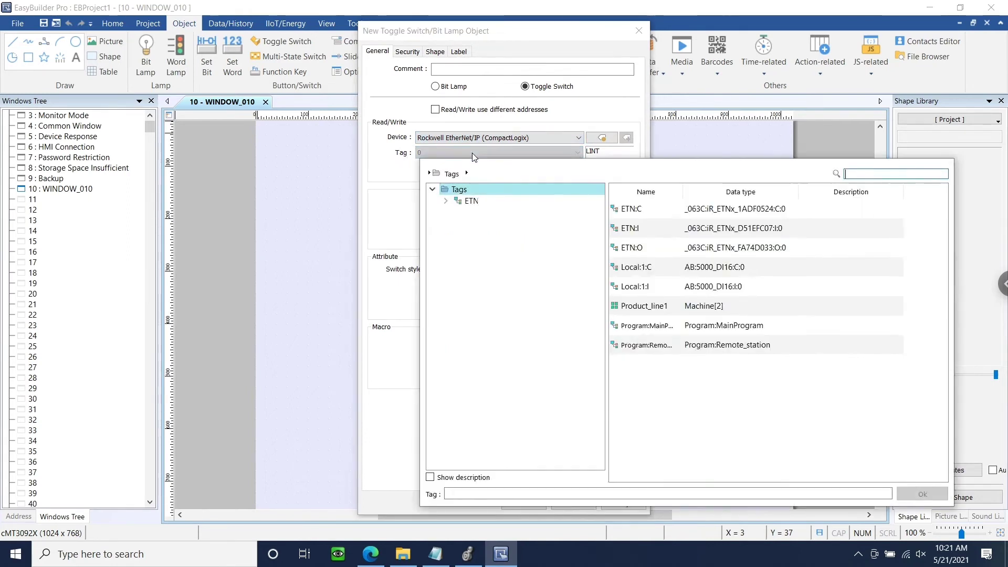
pyautogui.doubleClick(482, 271)
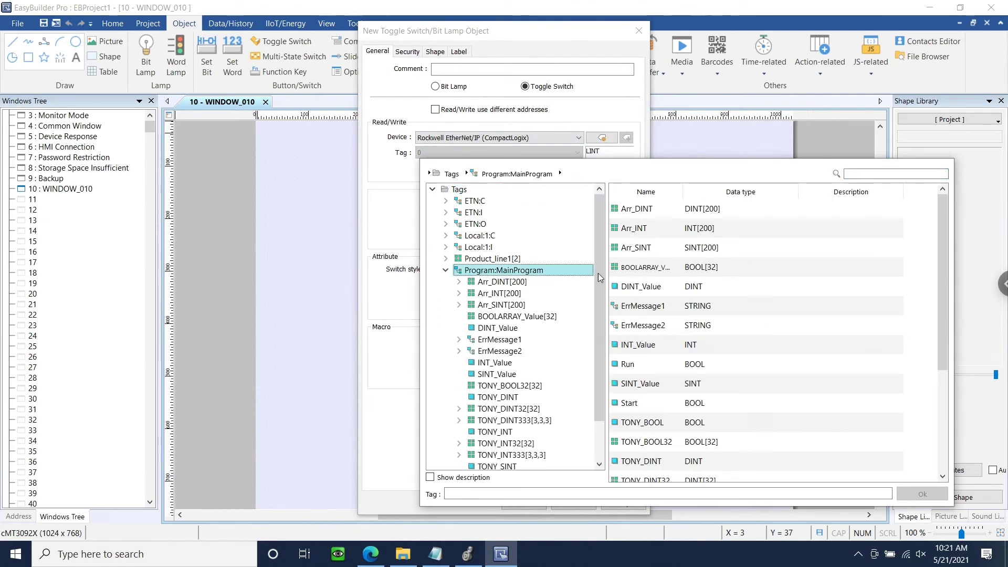
pyautogui.doubleClick(645, 366)
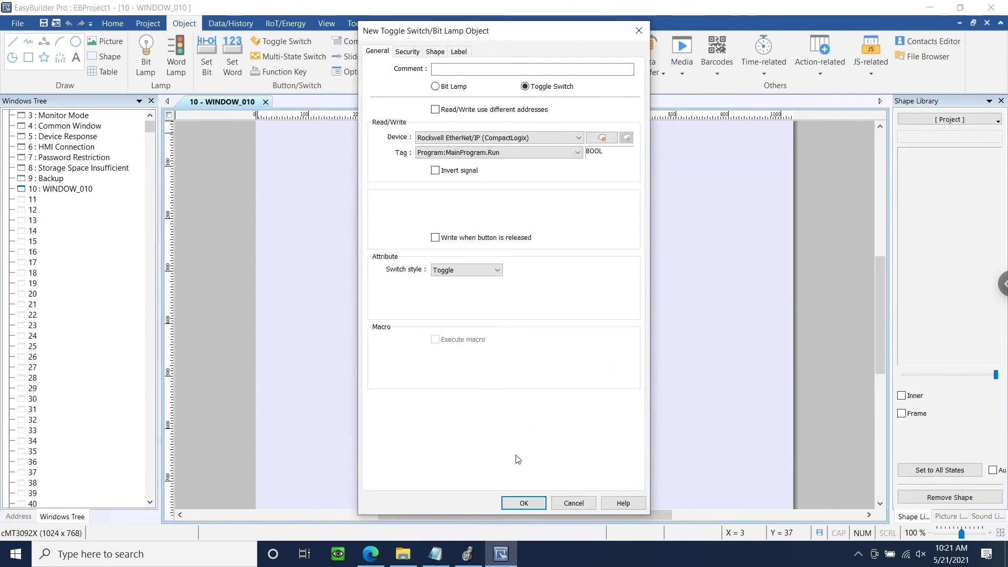
pyautogui.click(508, 503)
# Step: Place the Run switch at the window's top-left, then start Online Simulation, saving the project as Demo
pyautogui.click(385, 195)
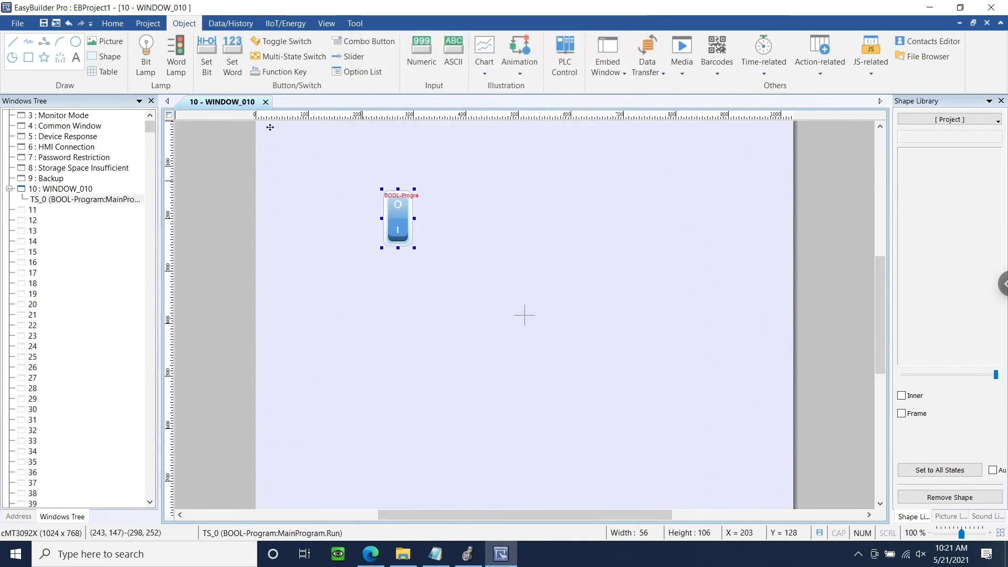
pyautogui.click(149, 24)
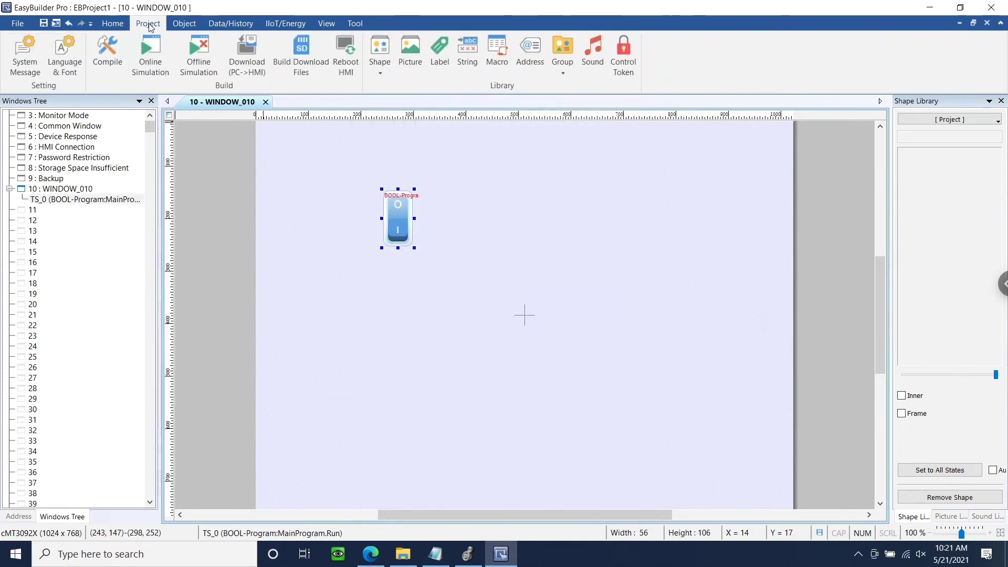
pyautogui.click(163, 48)
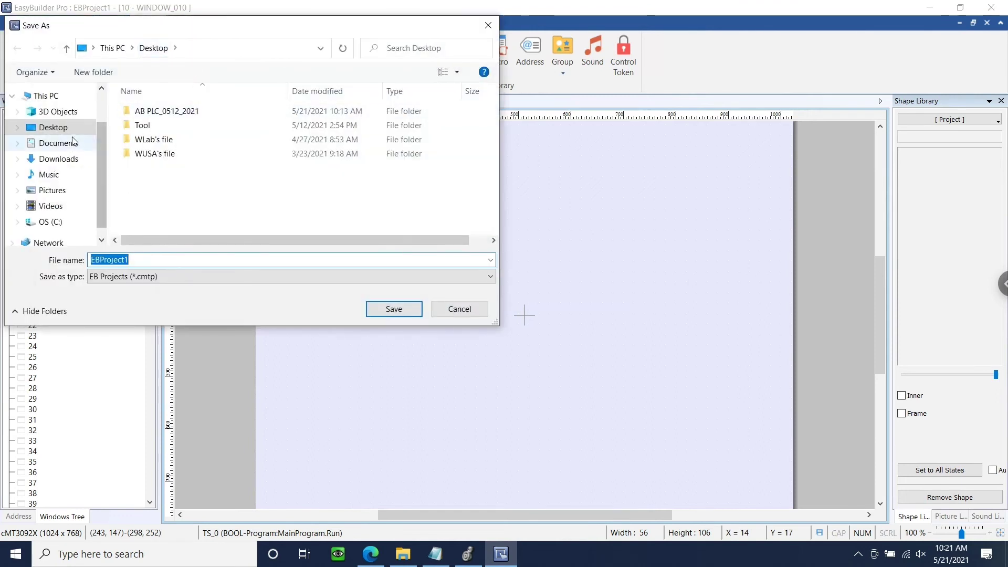
pyautogui.click(128, 258)
pyautogui.doubleClick(128, 259)
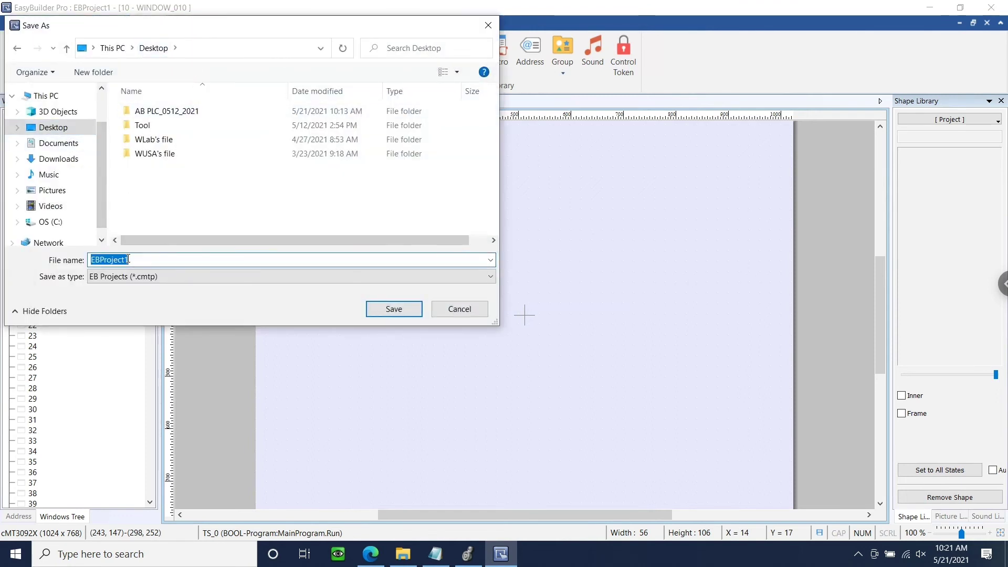
pyautogui.write('Demo')
pyautogui.click(393, 311)
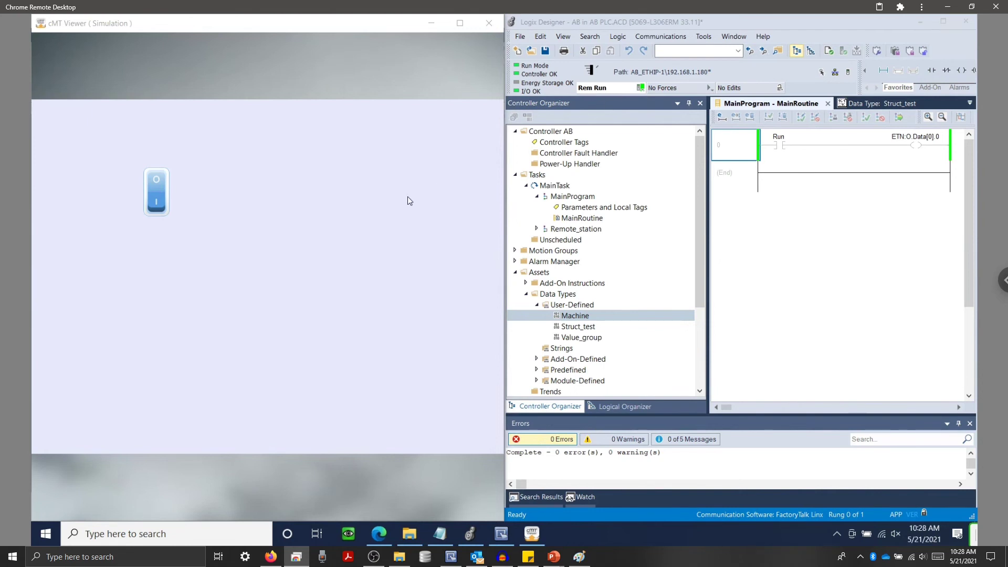
# Step: Toggle the Run switch on and off several times, watching the Logix rung energize and de-energize
pyautogui.click(161, 205)
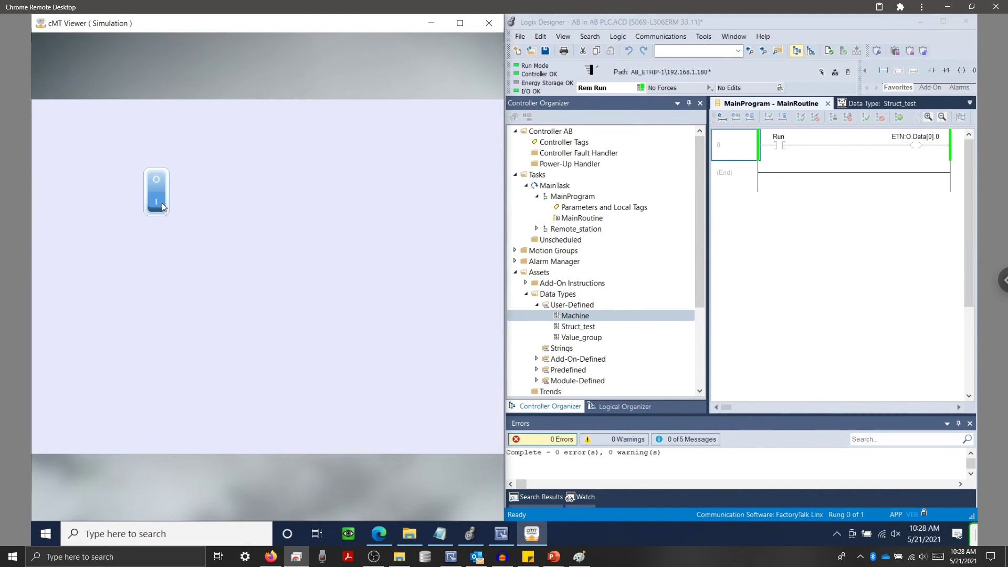
pyautogui.click(161, 204)
pyautogui.click(162, 206)
pyautogui.click(162, 205)
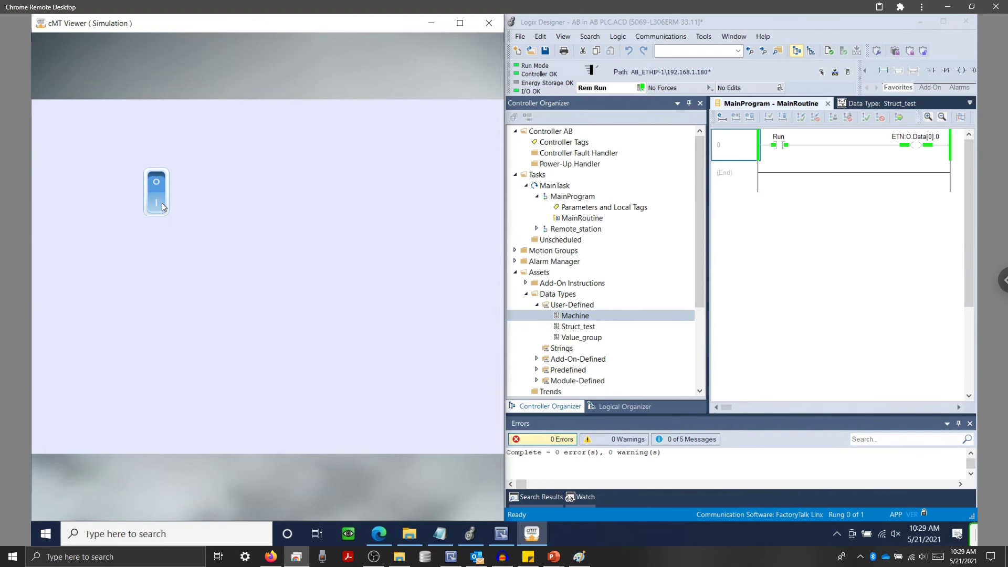
pyautogui.click(162, 205)
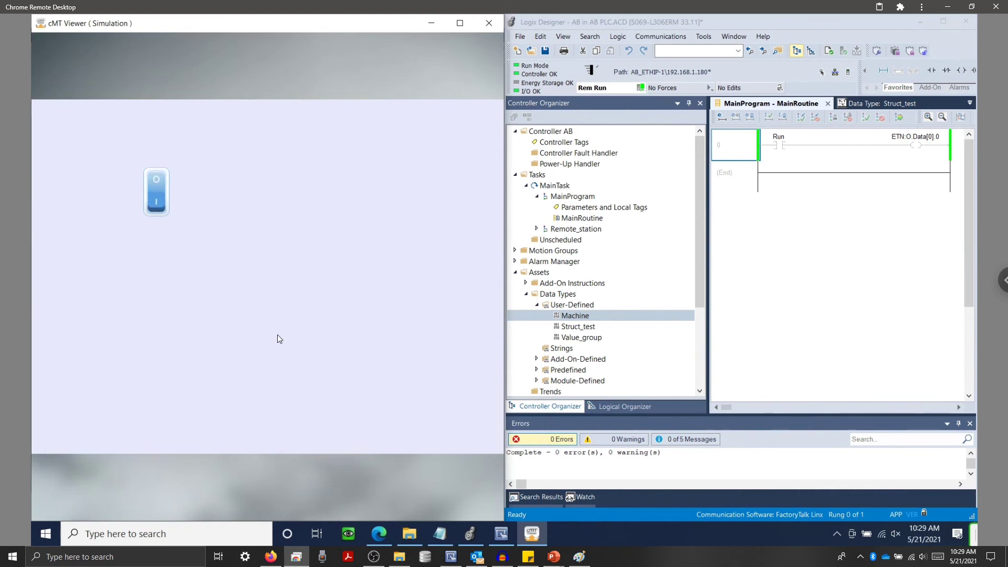
pyautogui.click(270, 556)
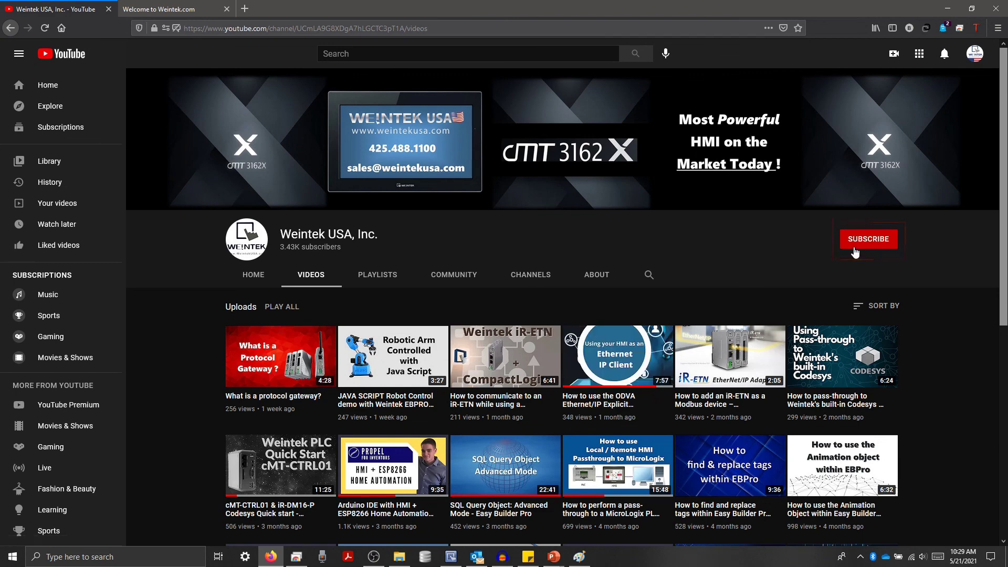
# Step: Show the 'Welcome to Weintek.com' Download page and scroll down its software list
pyautogui.click(202, 5)
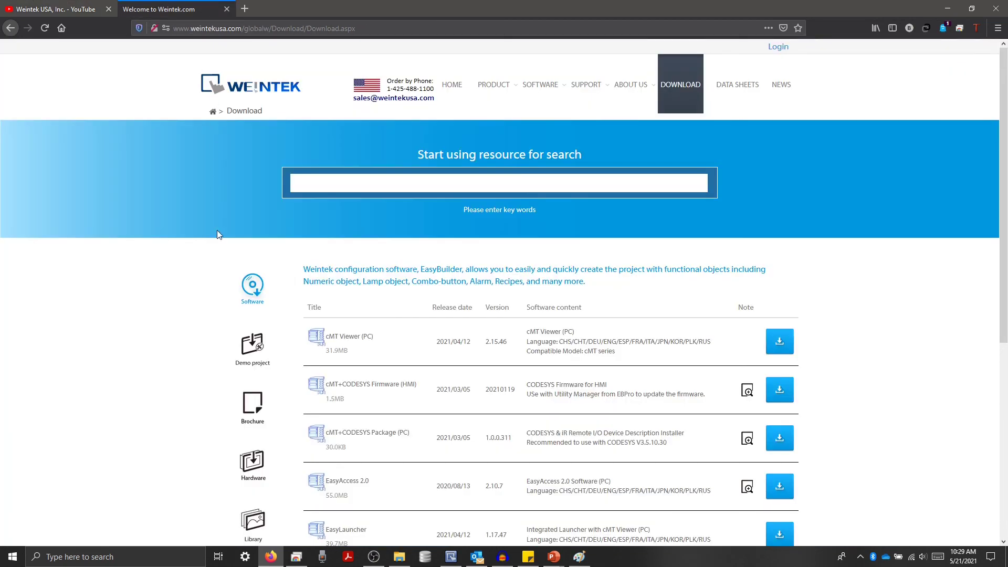
pyautogui.scroll(-1, 219, 254)
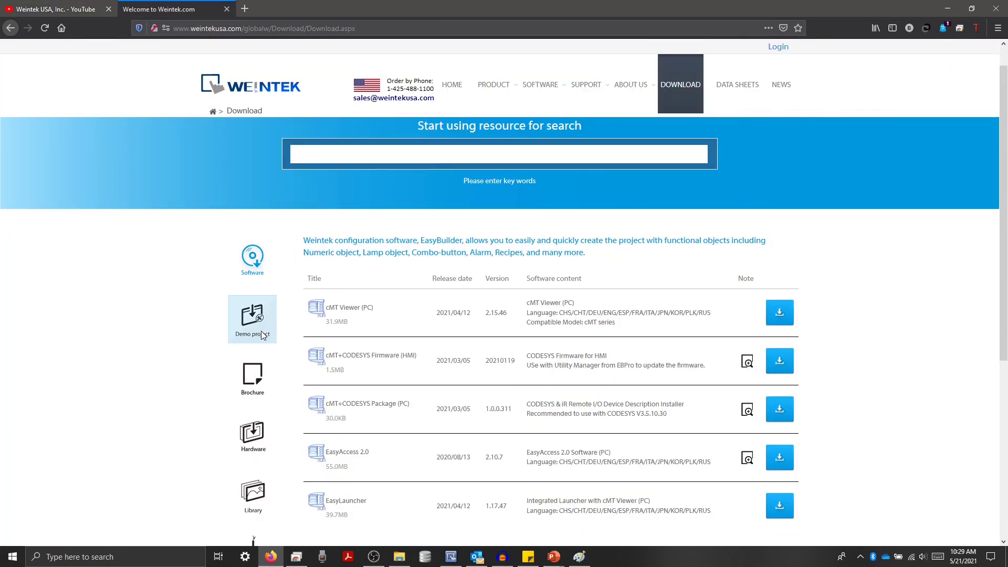